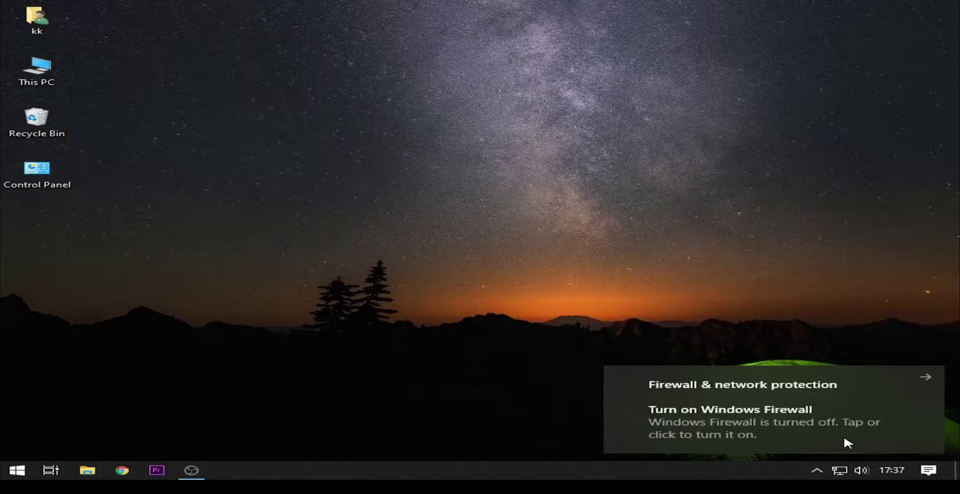
# - Review the profile and metered connection settings of the connected Network 12, then close Settings
pyautogui.click(839, 471)
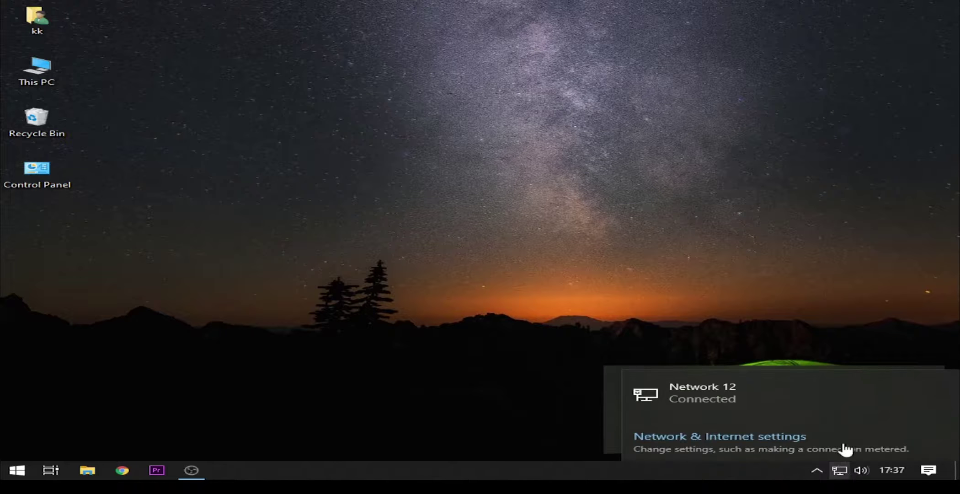
pyautogui.click(714, 396)
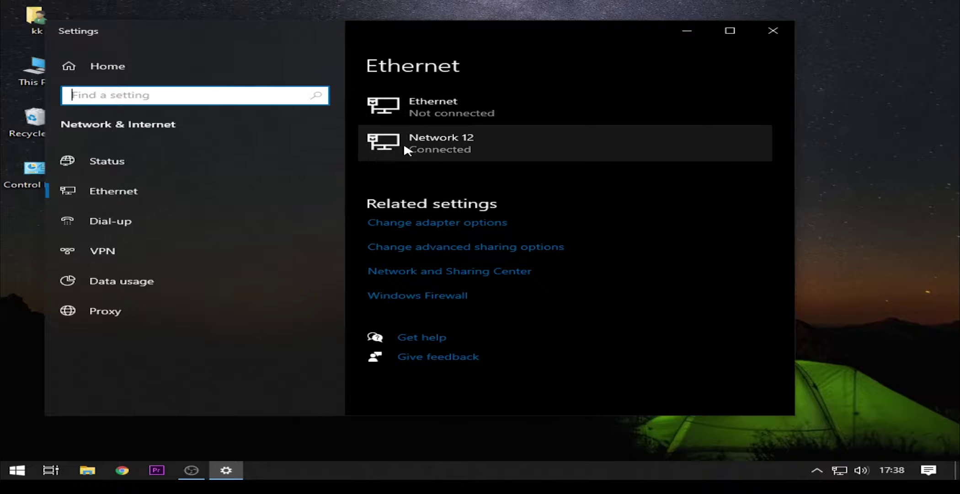
pyautogui.click(450, 150)
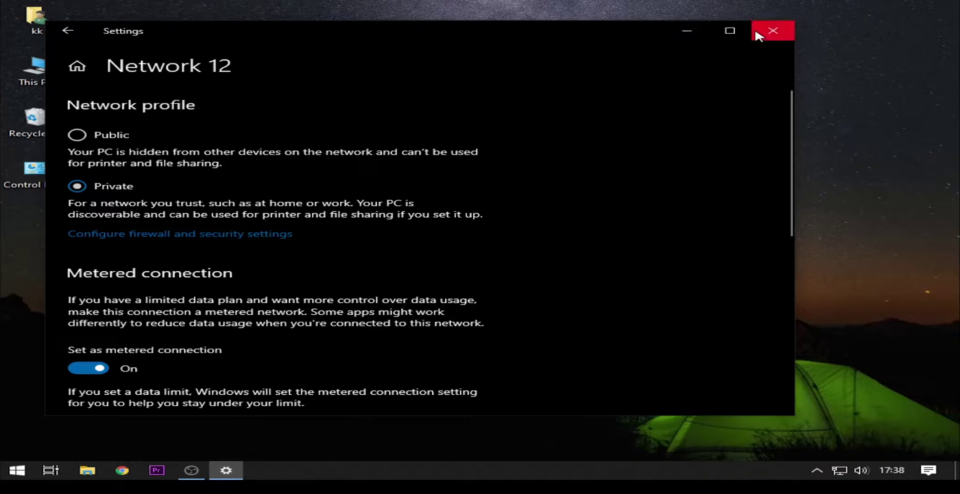
pyautogui.click(770, 32)
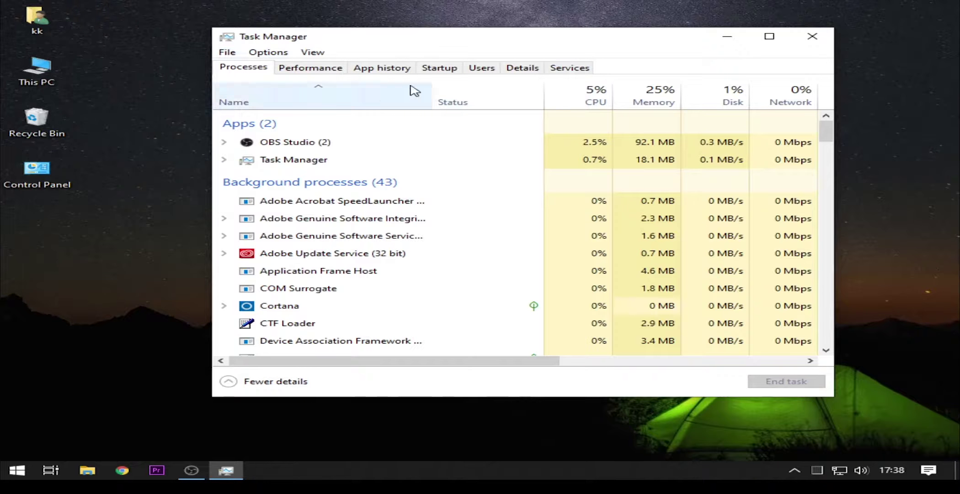
# - Open the Services console from Task Manager and bring up the properties of the Windows Update service
pyautogui.click(572, 69)
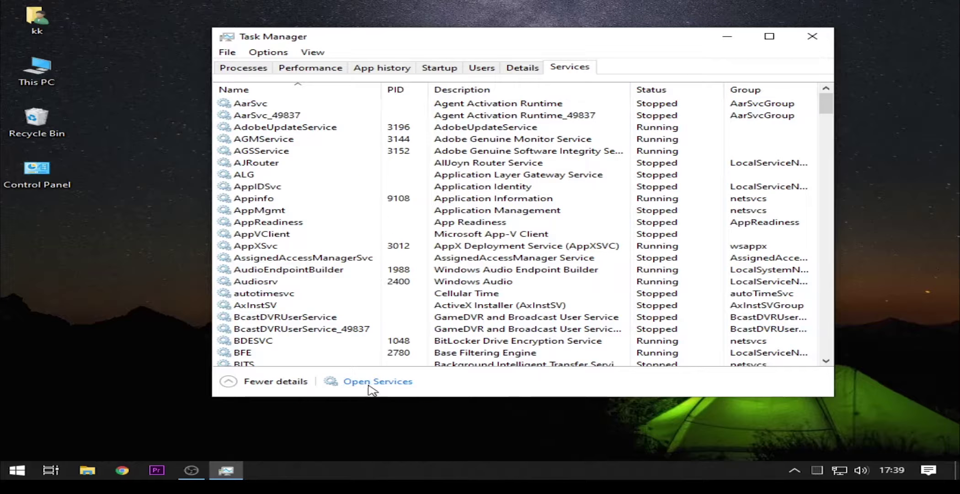
pyautogui.click(385, 385)
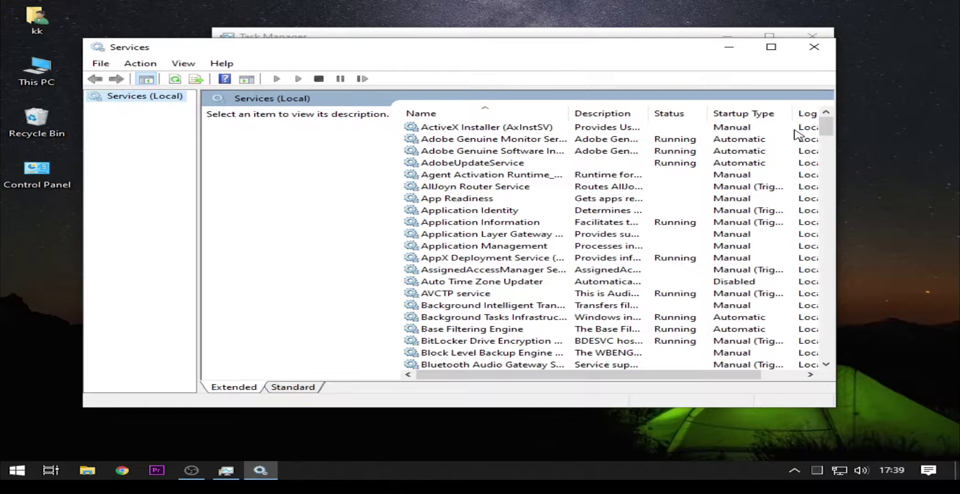
pyautogui.moveTo(826, 122); pyautogui.dragTo(781, 348)
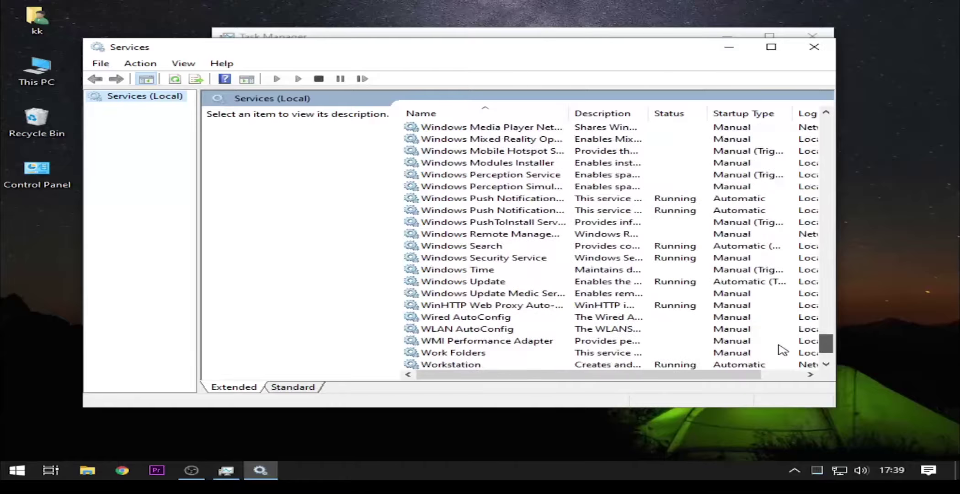
pyautogui.click(438, 284)
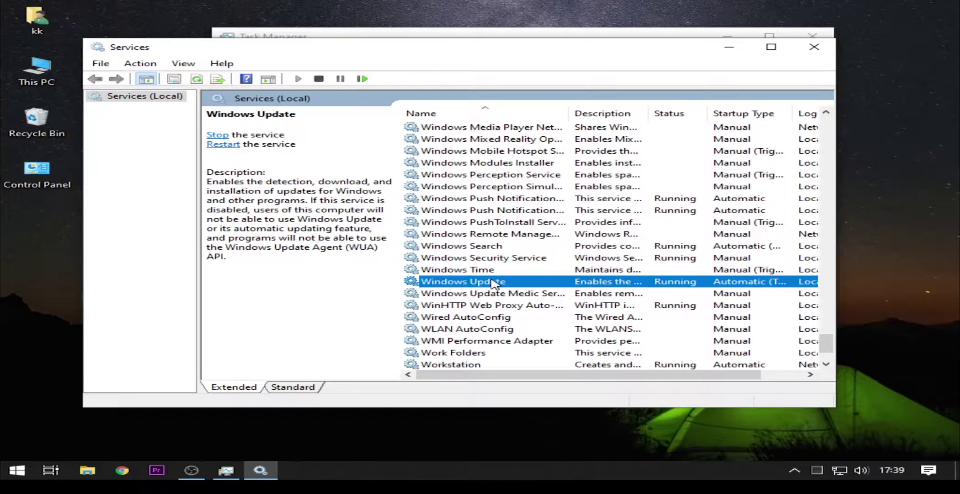
pyautogui.rightClick(467, 282)
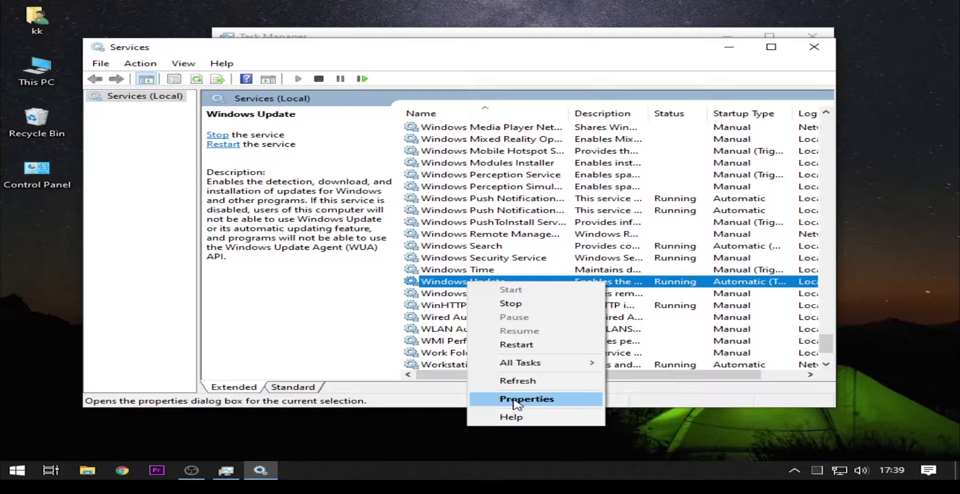
pyautogui.click(514, 399)
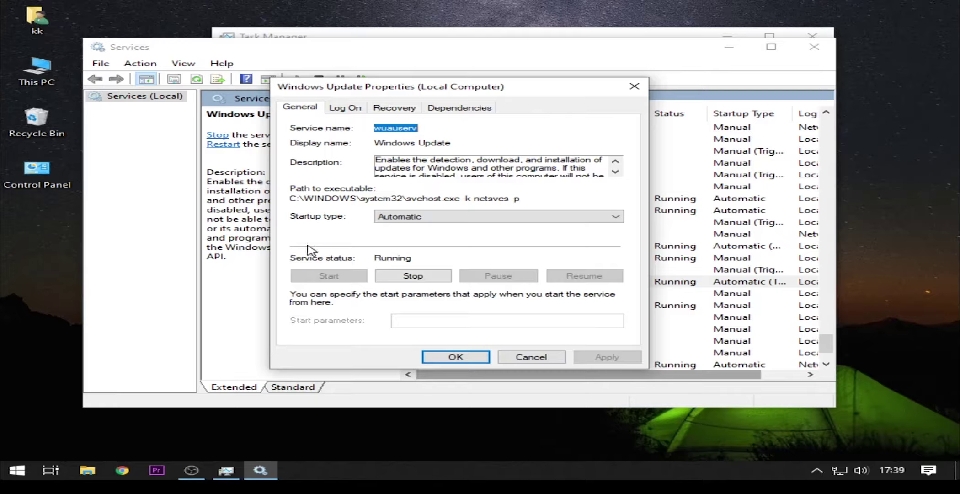
# - Set the Windows Update service's startup type to Disabled, stop the service and apply the changes
pyautogui.click(430, 216)
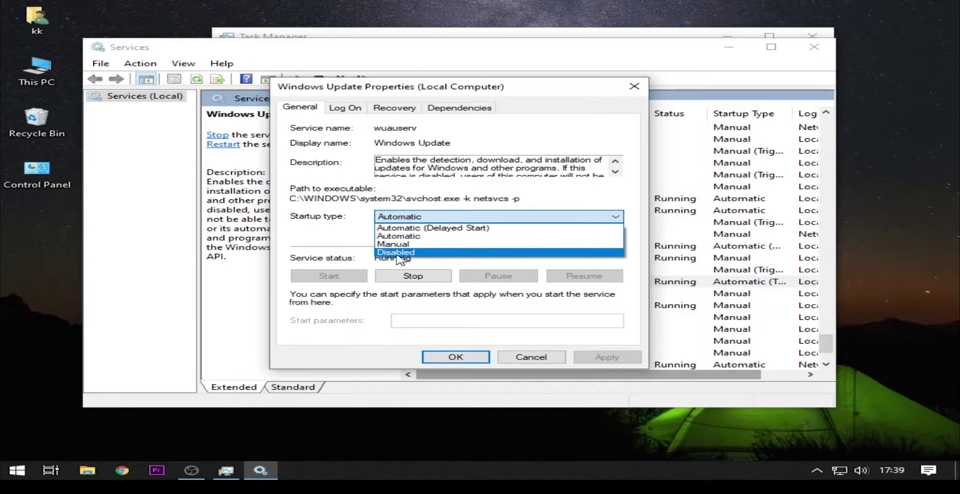
pyautogui.click(397, 252)
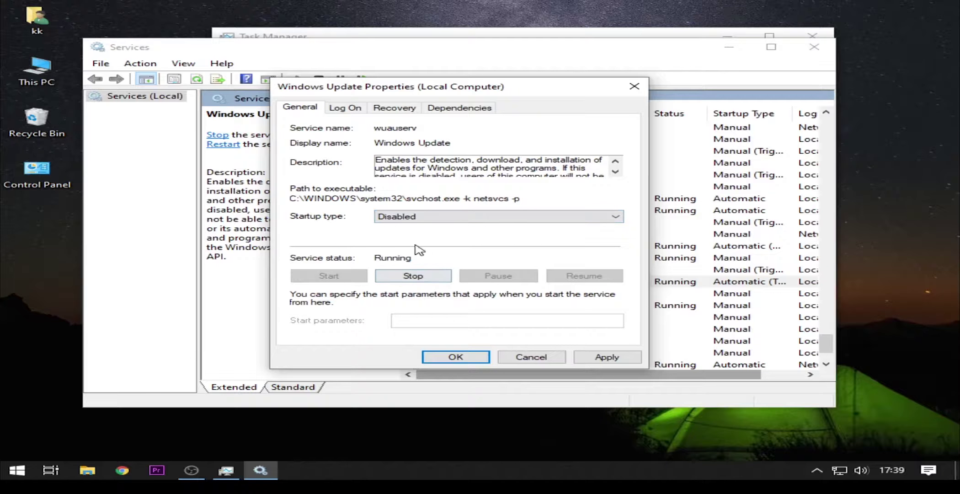
pyautogui.click(404, 276)
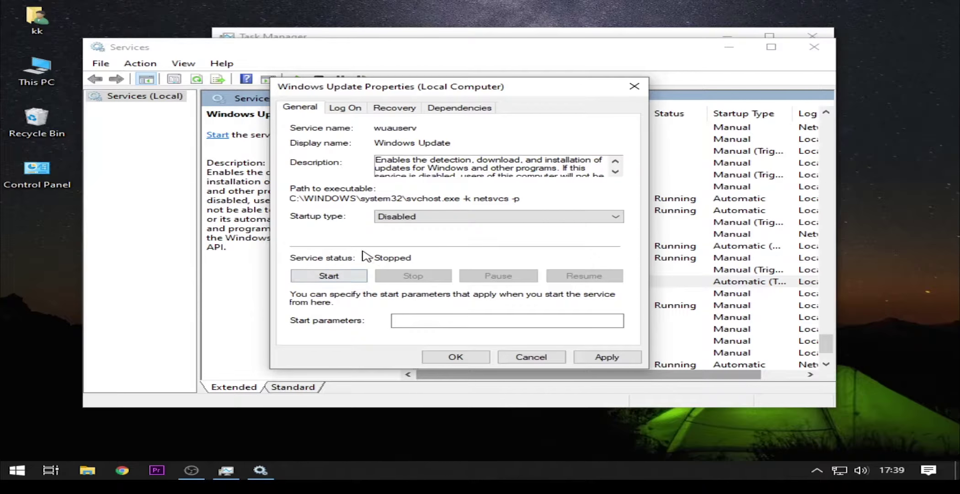
pyautogui.click(603, 358)
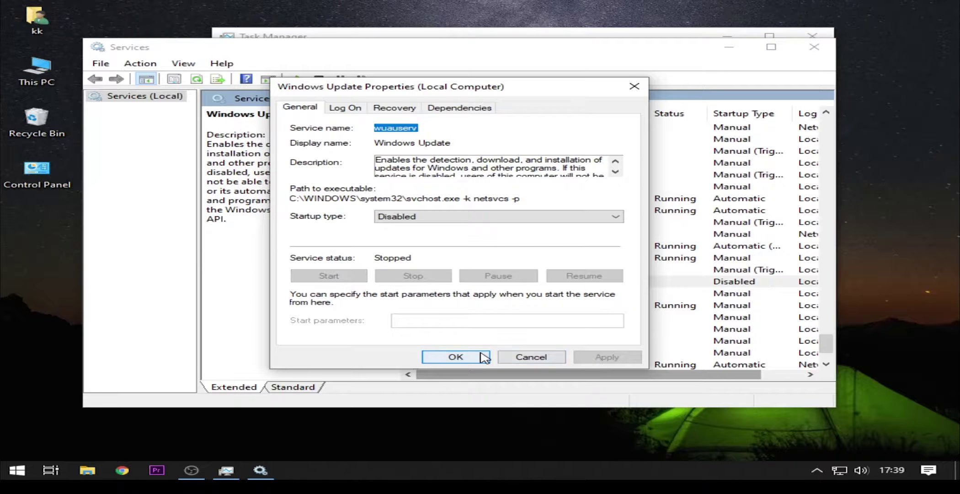
pyautogui.click(482, 357)
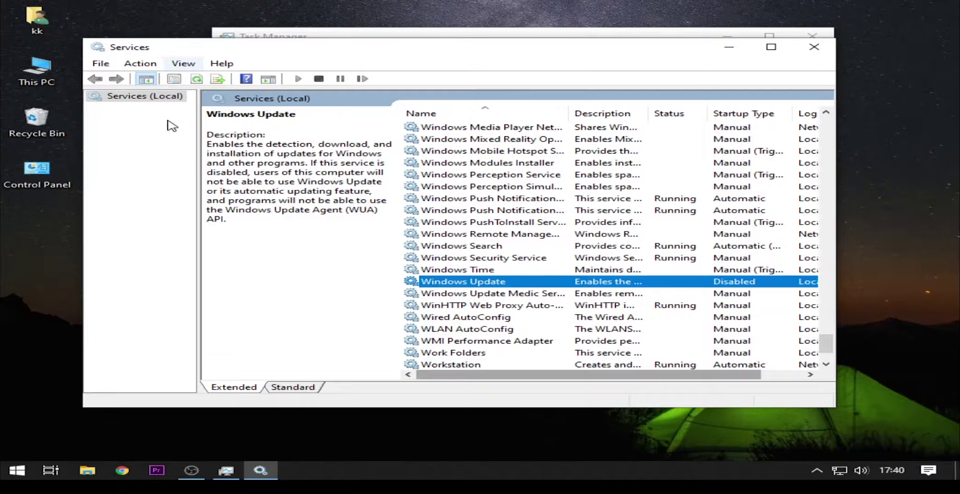
# - Reopen the Windows Update service's properties, set its startup type to Manual and start the service
pyautogui.rightClick(446, 281)
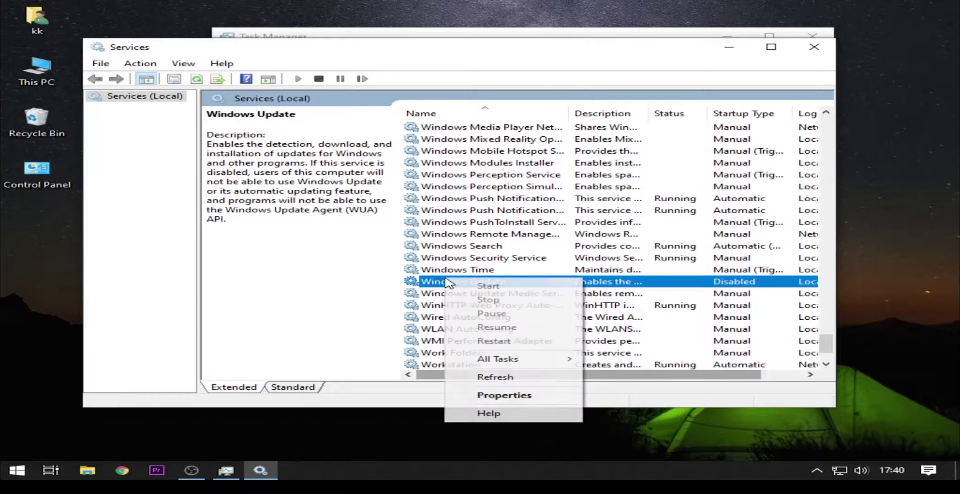
pyautogui.click(501, 396)
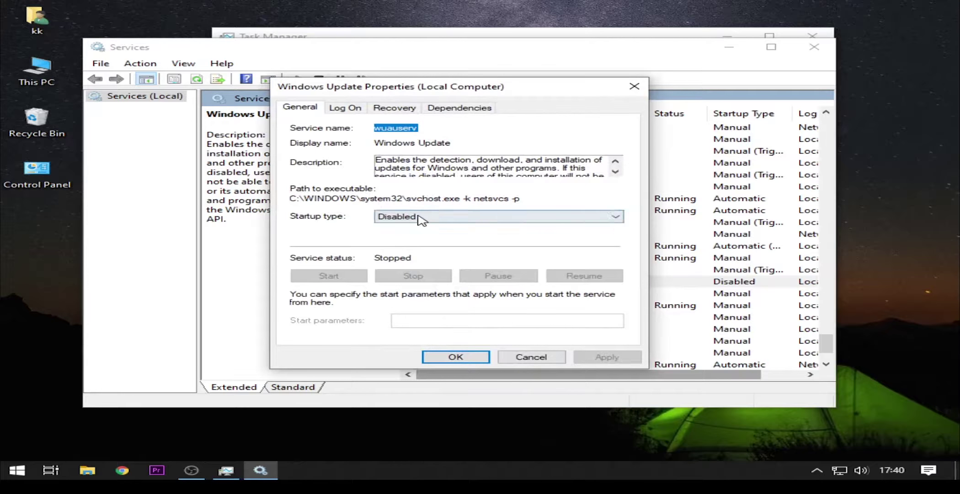
pyautogui.click(421, 217)
pyautogui.click(404, 252)
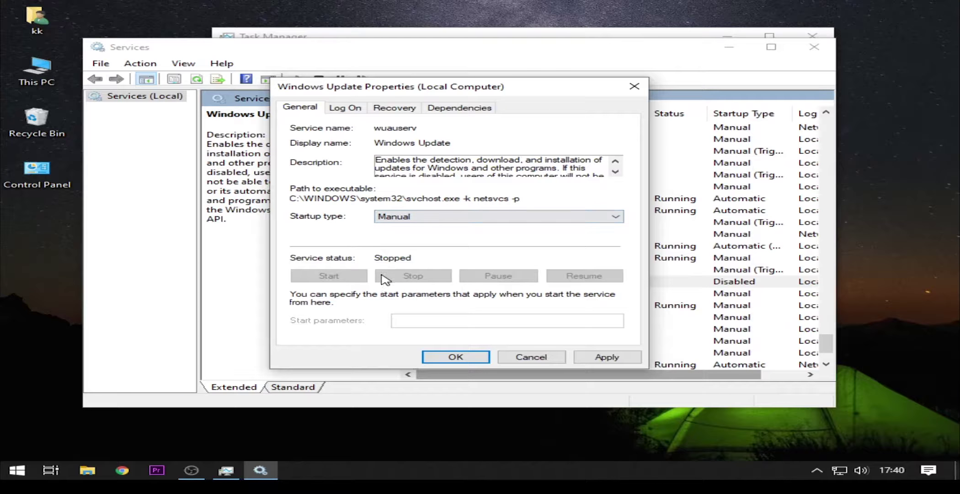
pyautogui.click(610, 357)
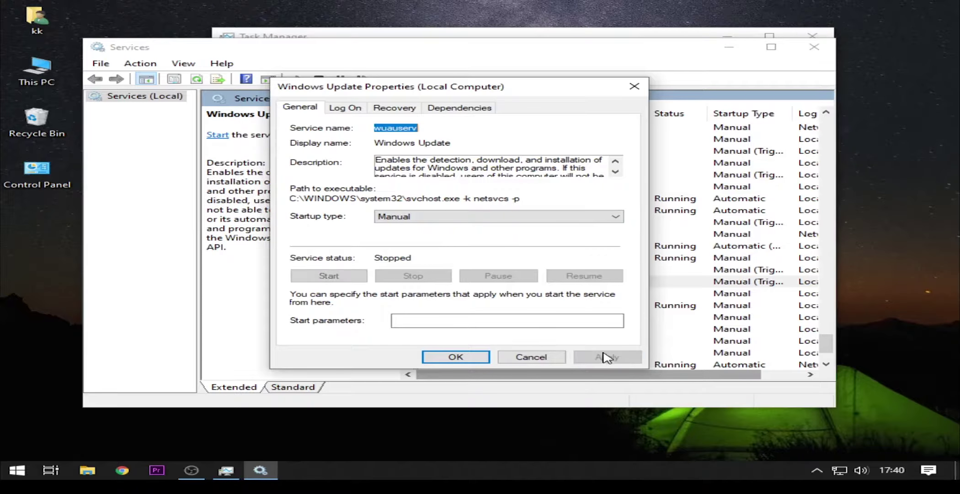
pyautogui.click(353, 277)
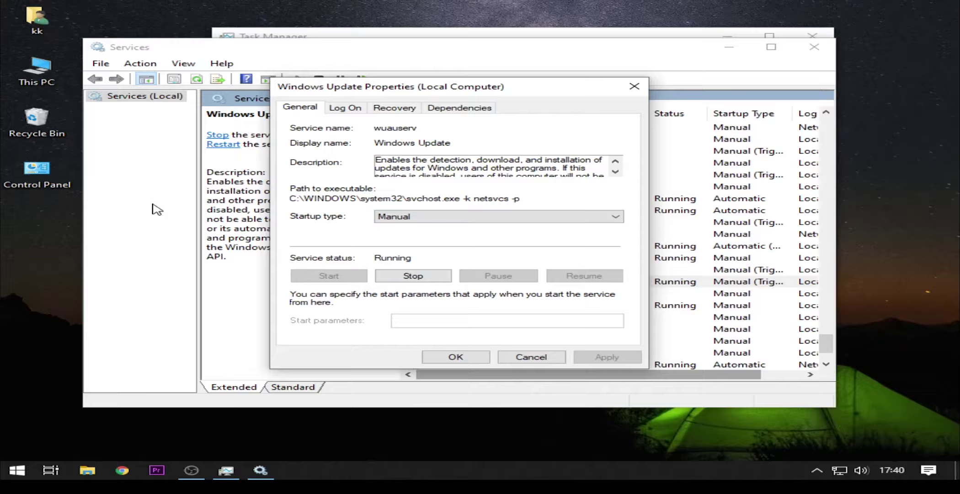
# - Disable and stop the Windows Update service again, apply the changes, and close the Services and Task Manager windows
pyautogui.click(444, 216)
pyautogui.click(422, 253)
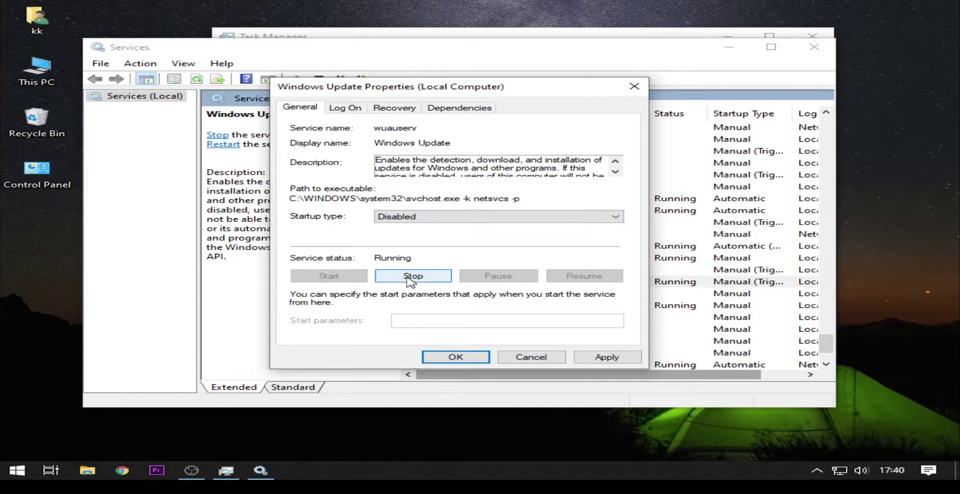
pyautogui.click(414, 274)
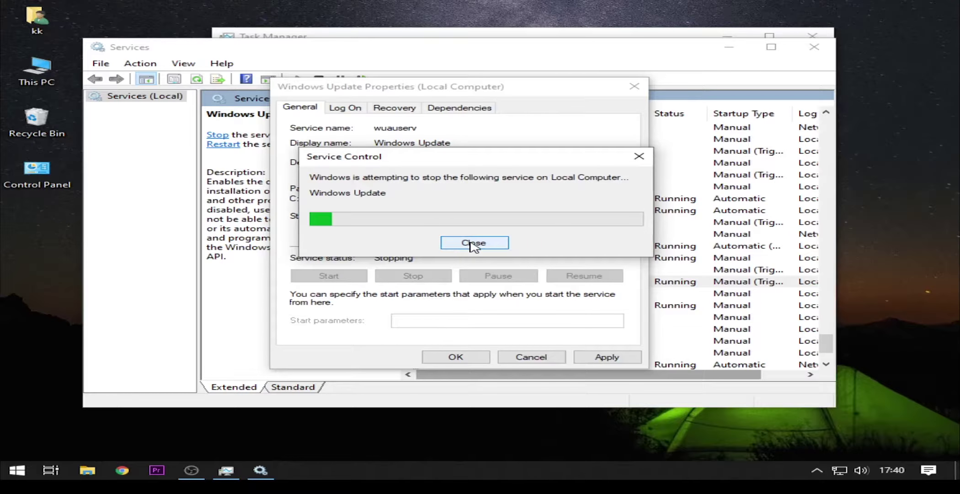
pyautogui.click(612, 357)
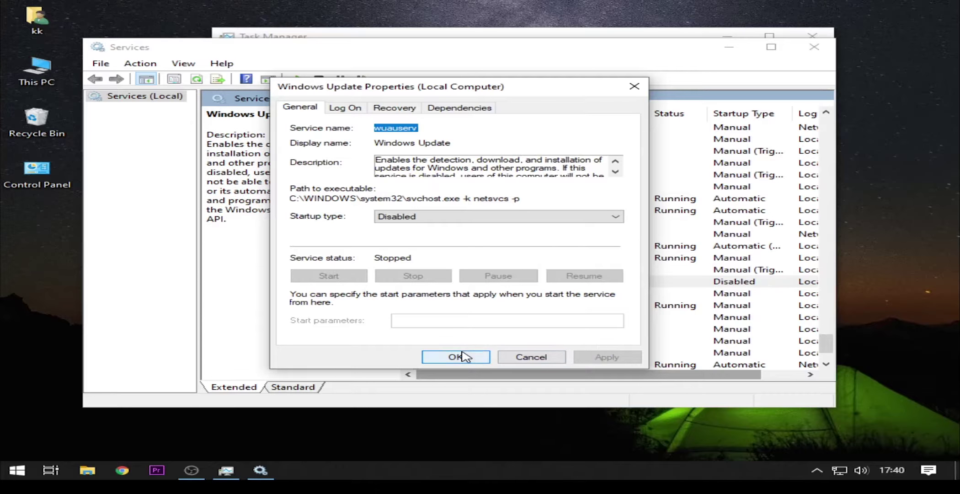
pyautogui.click(460, 356)
pyautogui.click(814, 47)
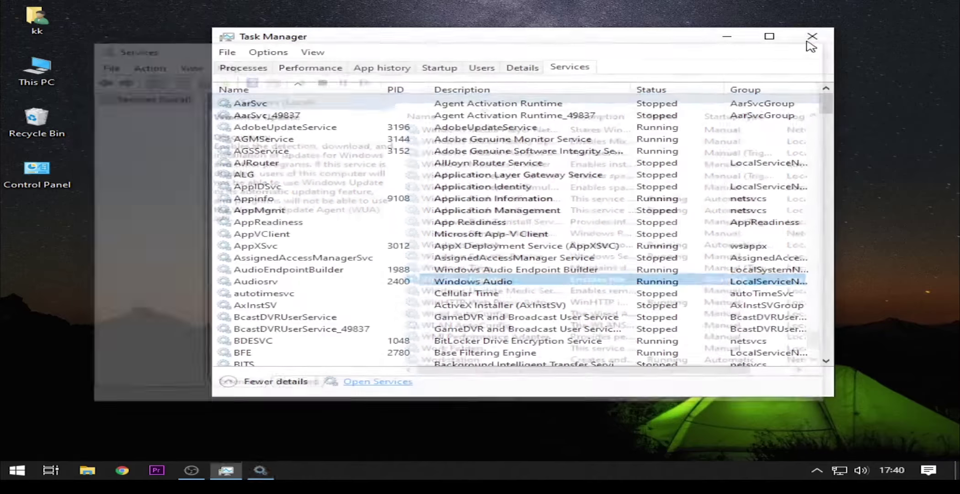
pyautogui.click(812, 36)
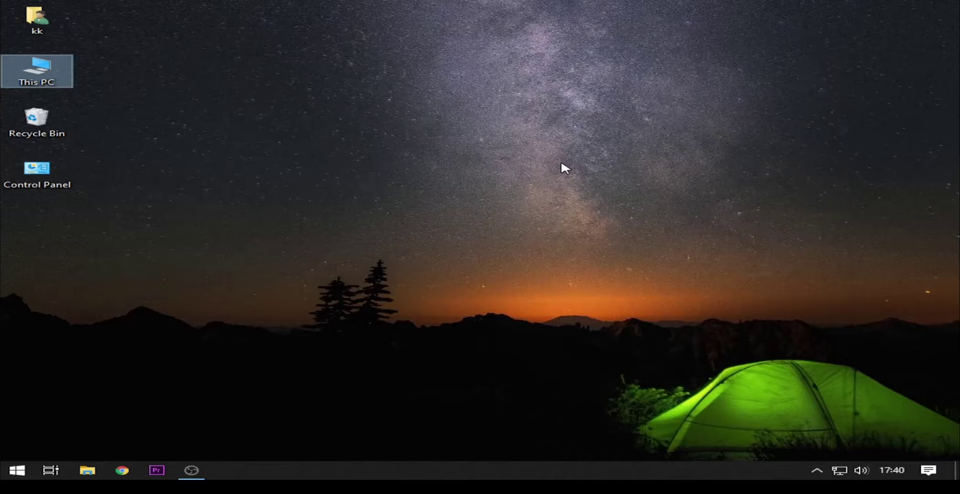
# - Turn off the live tile for Microsoft Store in Start and check its live tile option
pyautogui.click(18, 470)
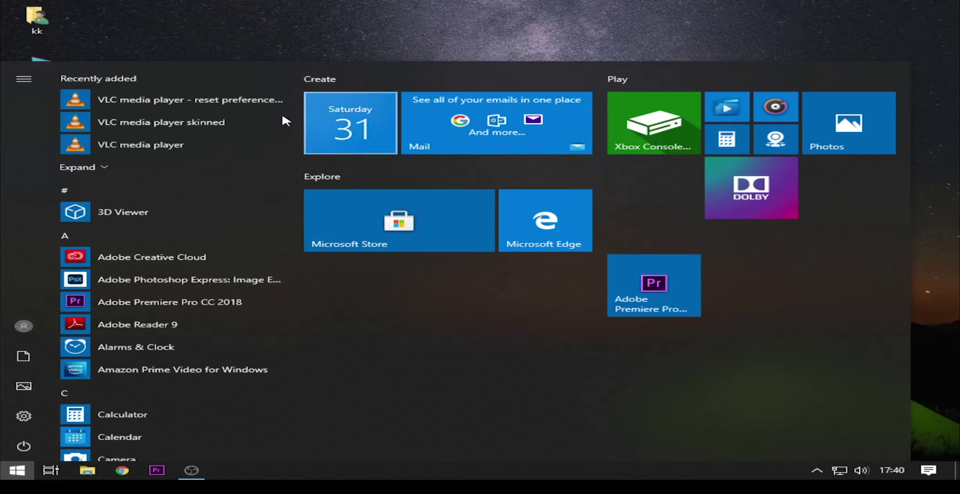
pyautogui.rightClick(382, 216)
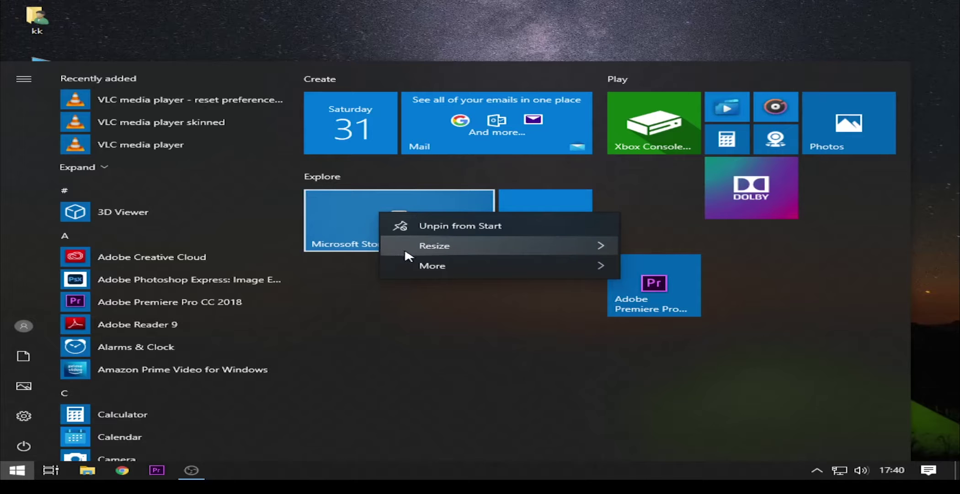
pyautogui.moveTo(545, 266)
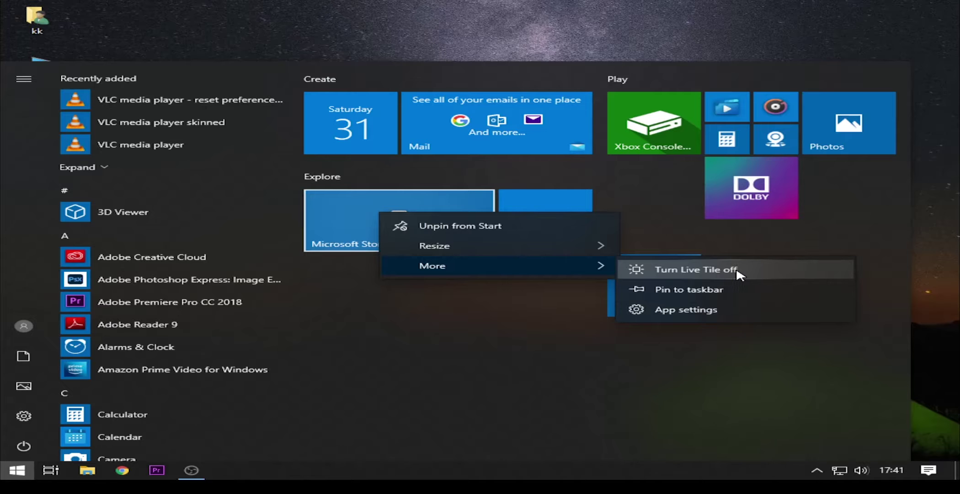
pyautogui.click(720, 271)
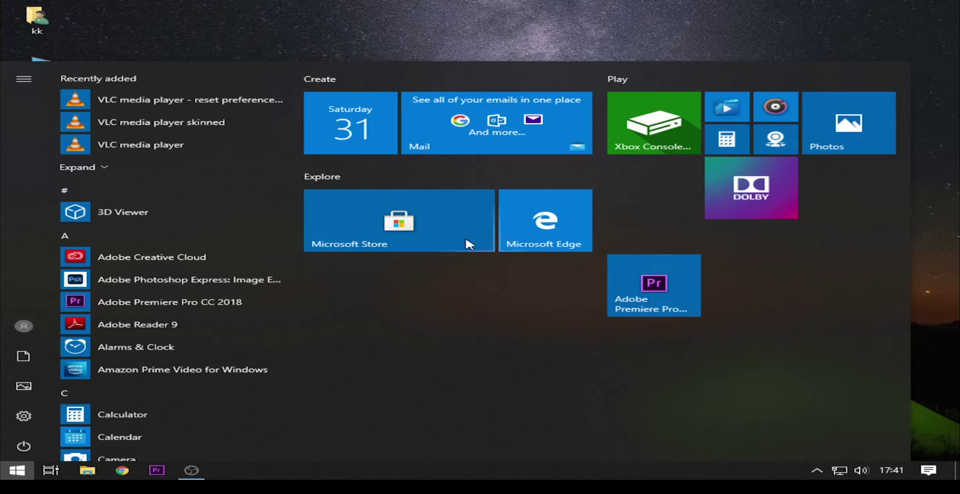
pyautogui.rightClick(469, 244)
pyautogui.moveTo(478, 288)
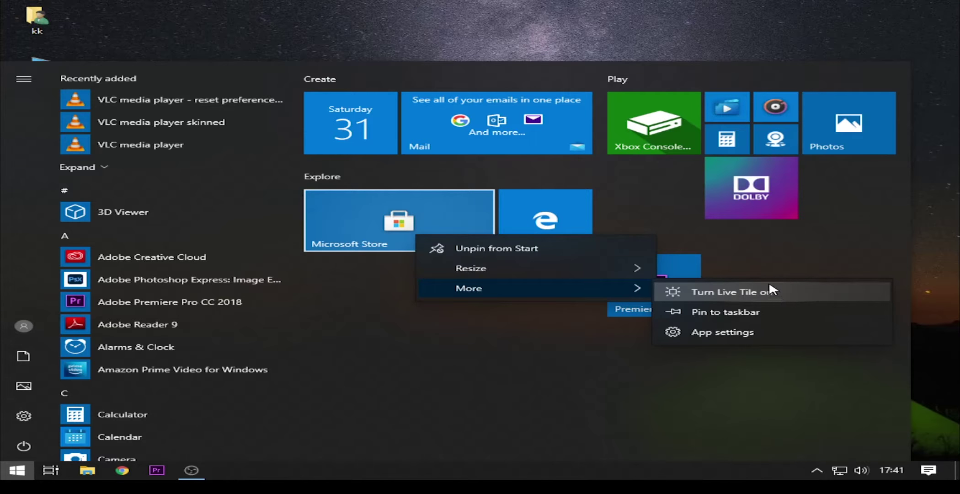
pyautogui.press('Escape')
pyautogui.press('Escape')
# - Turn off the live tile for Microsoft Edge in Start
pyautogui.rightClick(539, 218)
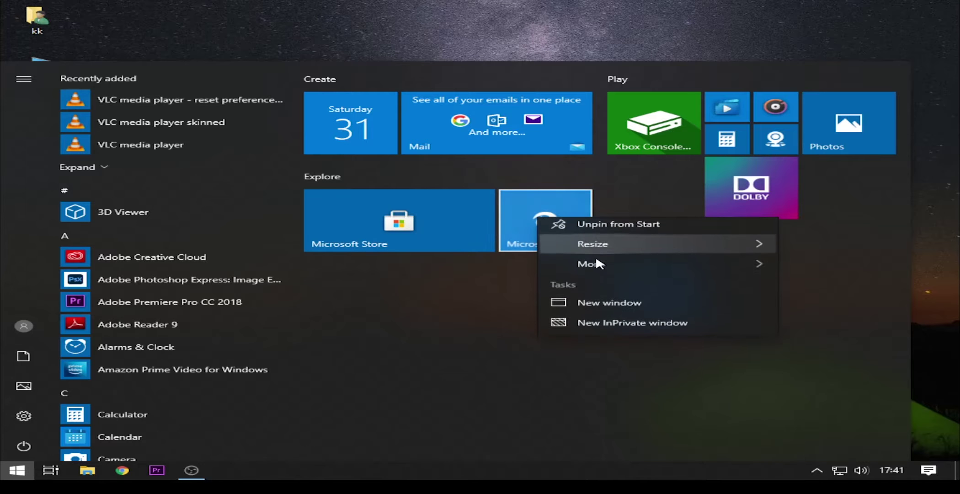
pyautogui.moveTo(706, 270)
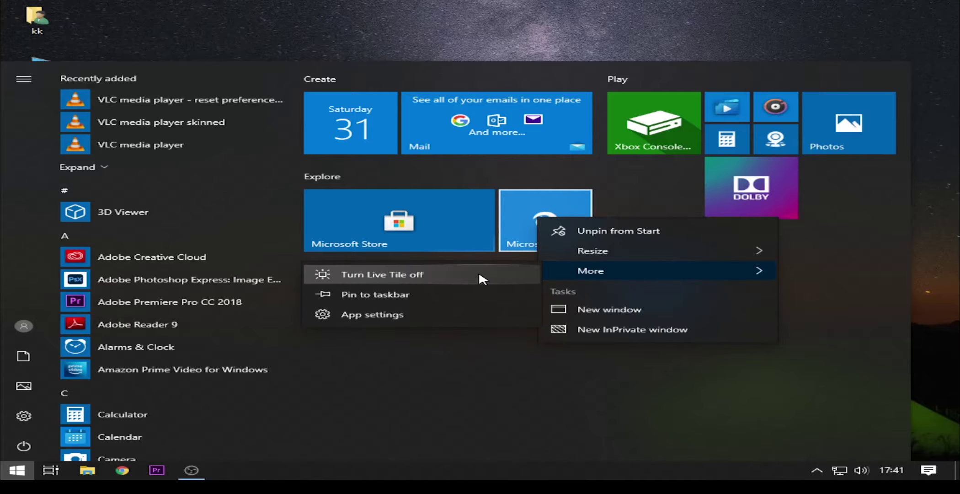
pyautogui.click(427, 278)
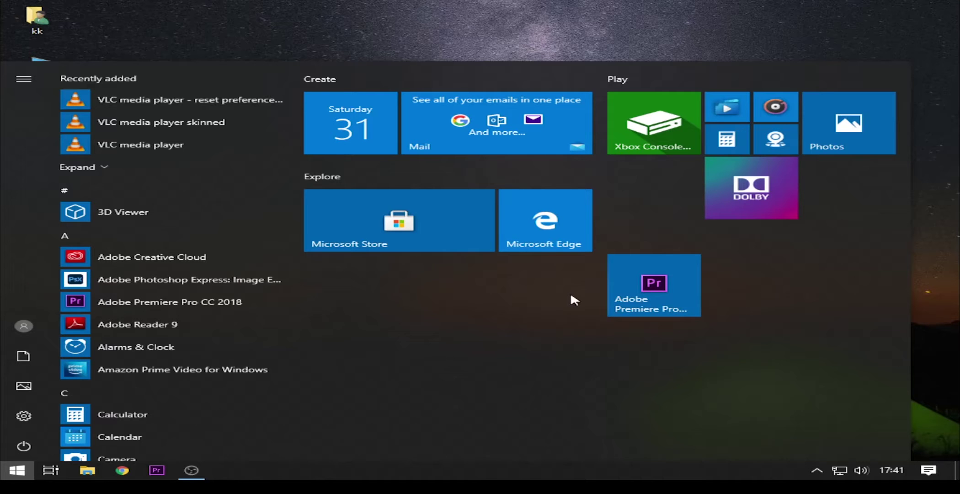
# - Turn off the live tile for the Xbox Console app and close Start
pyautogui.click(648, 134)
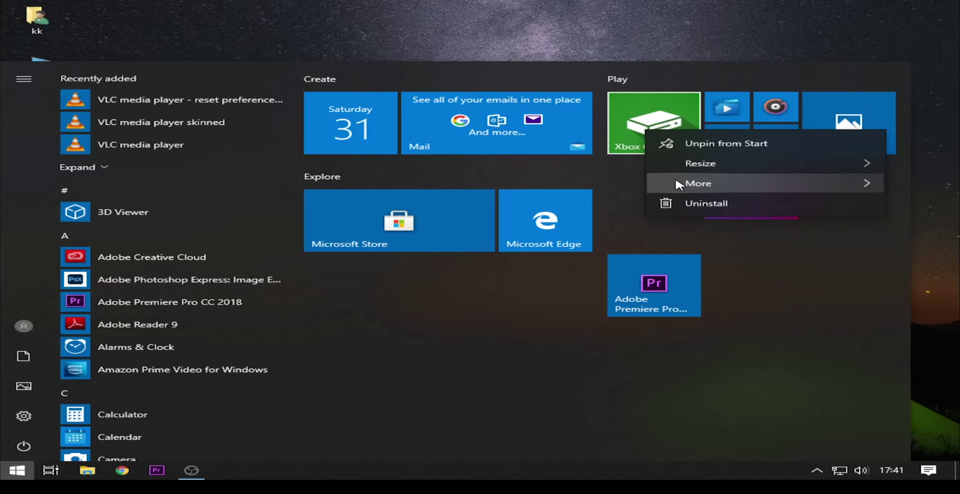
pyautogui.moveTo(653, 186)
pyautogui.click(531, 187)
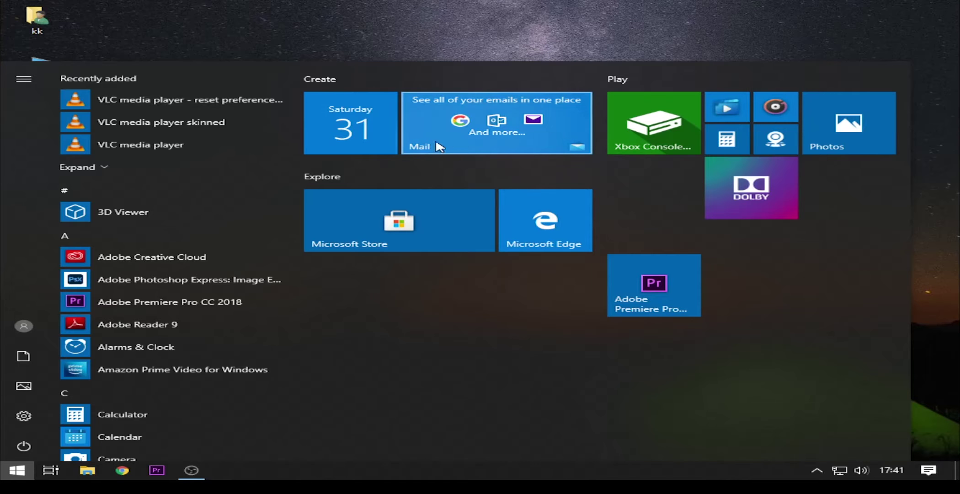
pyautogui.press('Escape')
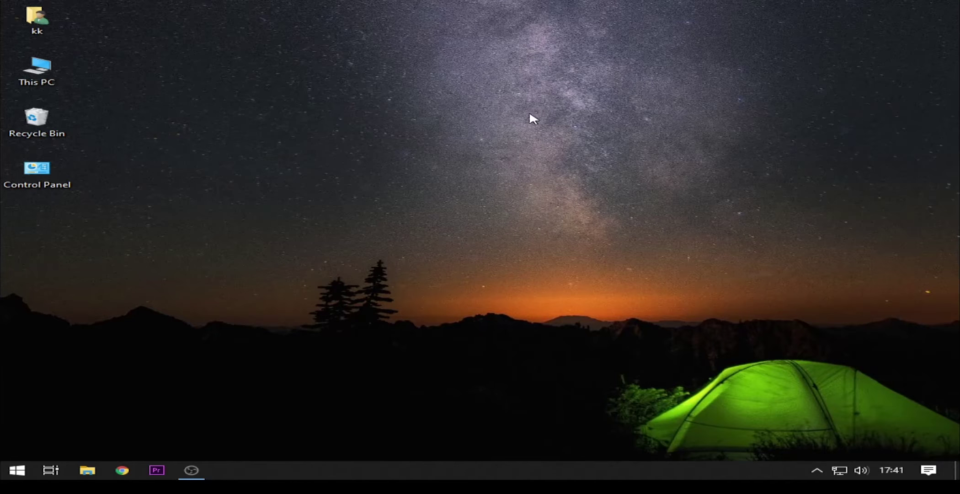